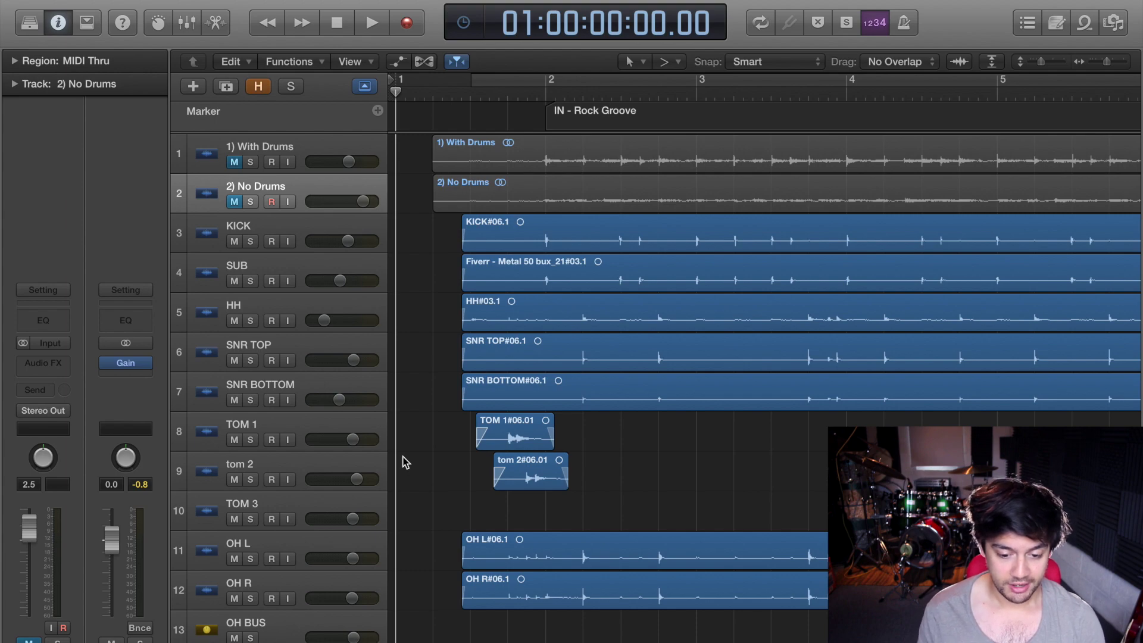
Review the song-section markers along the timeline up to the second Backbeat in section, and return to the project start
scroll(403, 461, "right", 3)
scroll(403, 461, "down", 4)
scroll(541, 446, "down", 6)
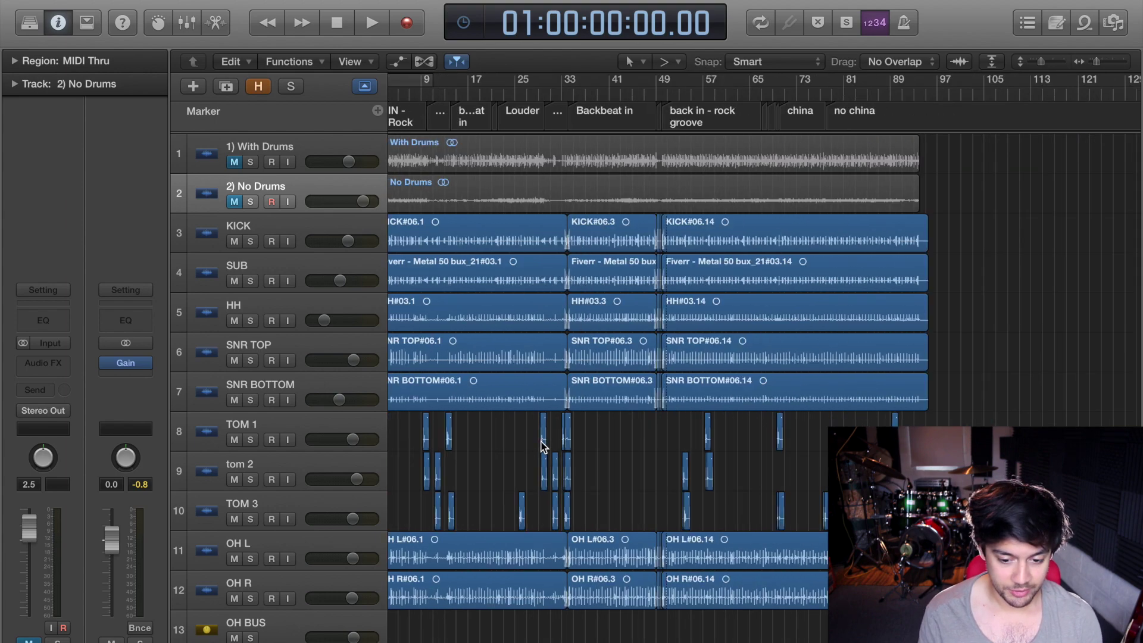
key("super+Right")
key("super+Right")
key("super+Right")
key("super+Right")
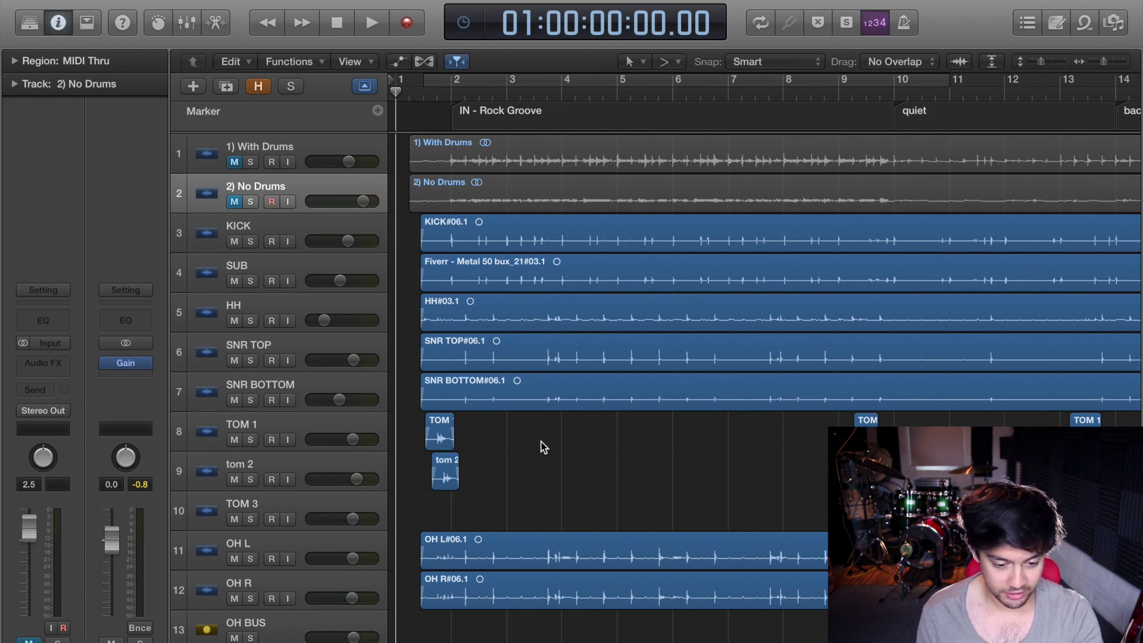
scroll(576, 125, "right", 1)
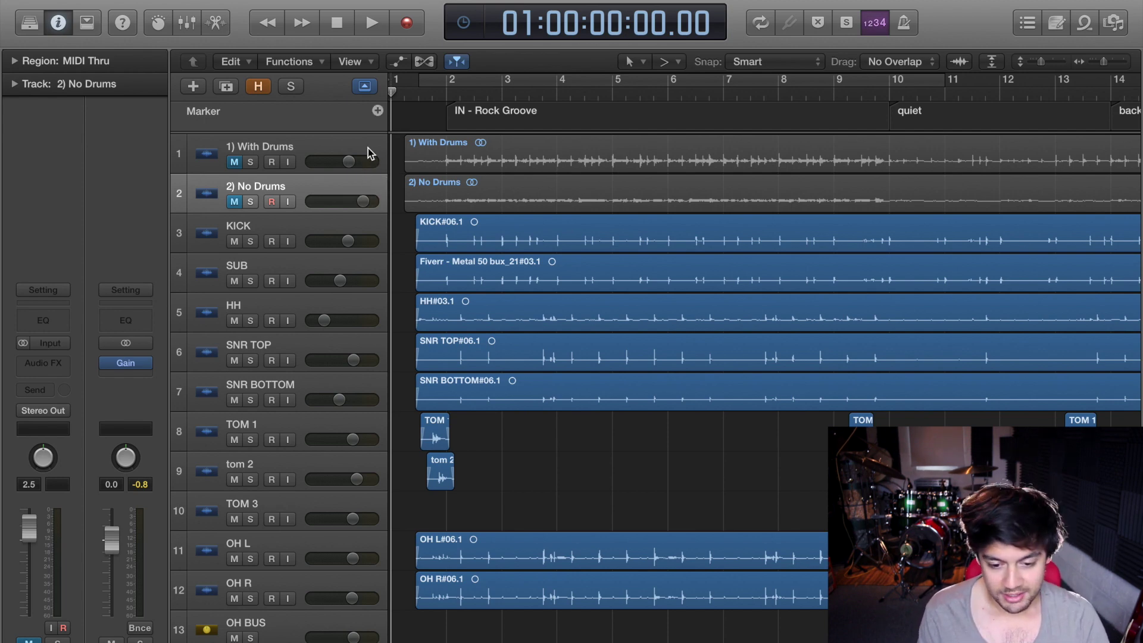
scroll(516, 132, "right", 5)
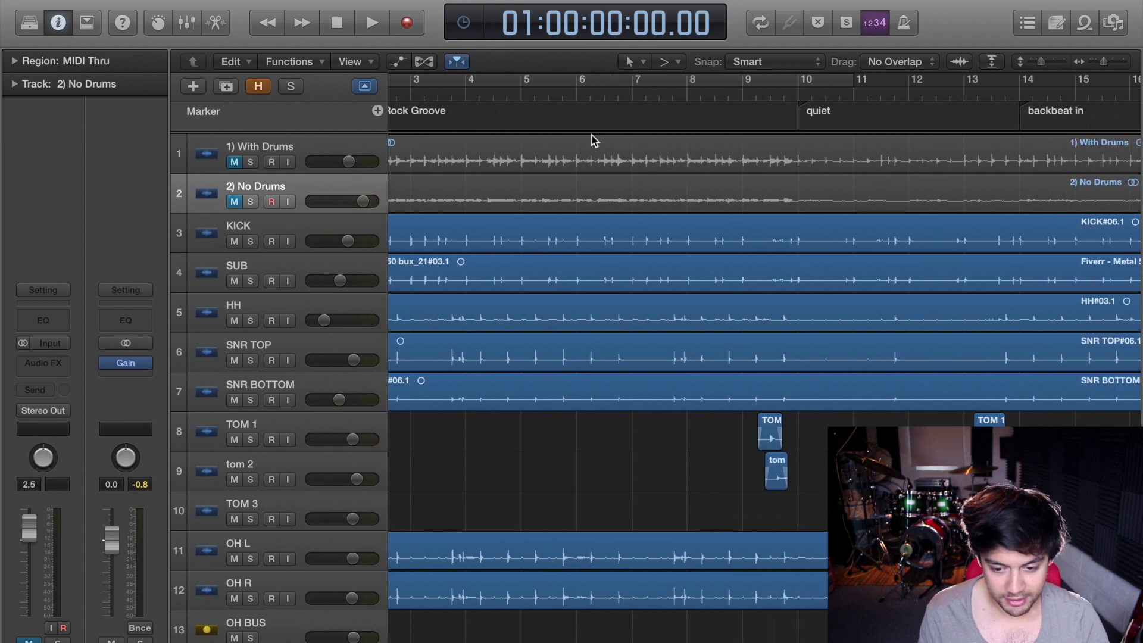
scroll(717, 131, "right", 6)
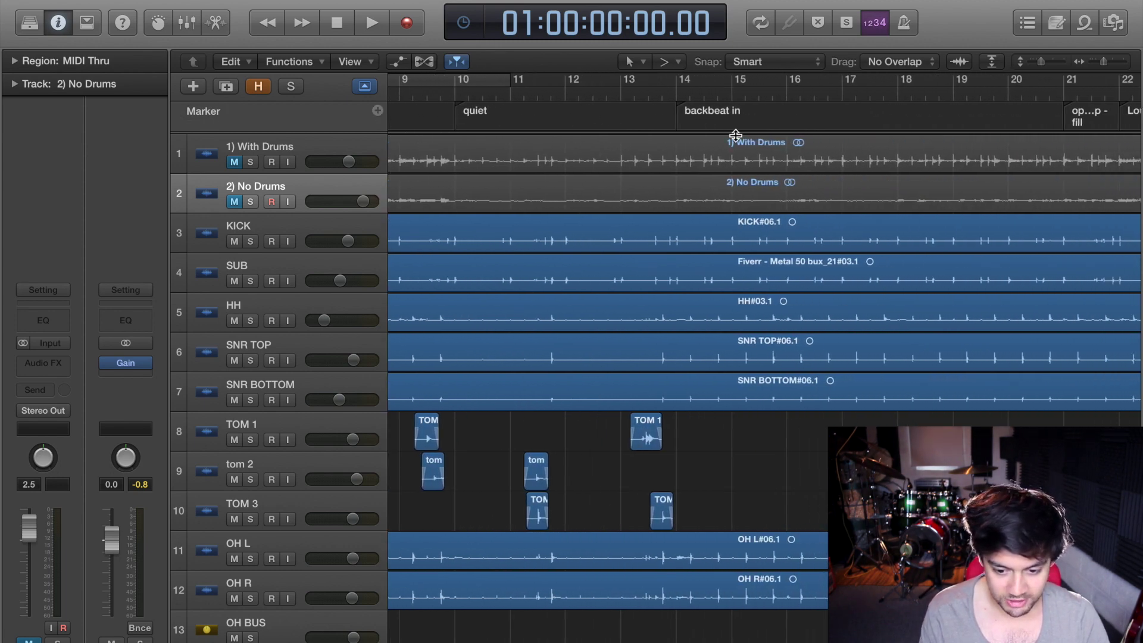
scroll(736, 135, "right", 6)
scroll(742, 128, "up", 3)
scroll(773, 119, "right", 5)
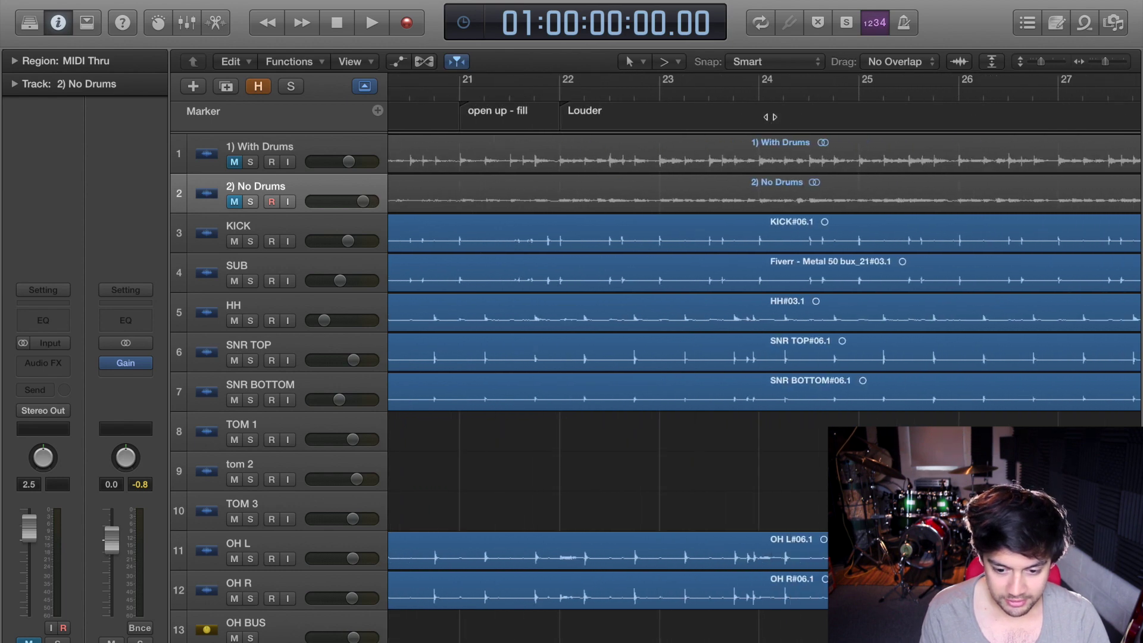
scroll(772, 119, "right", 5)
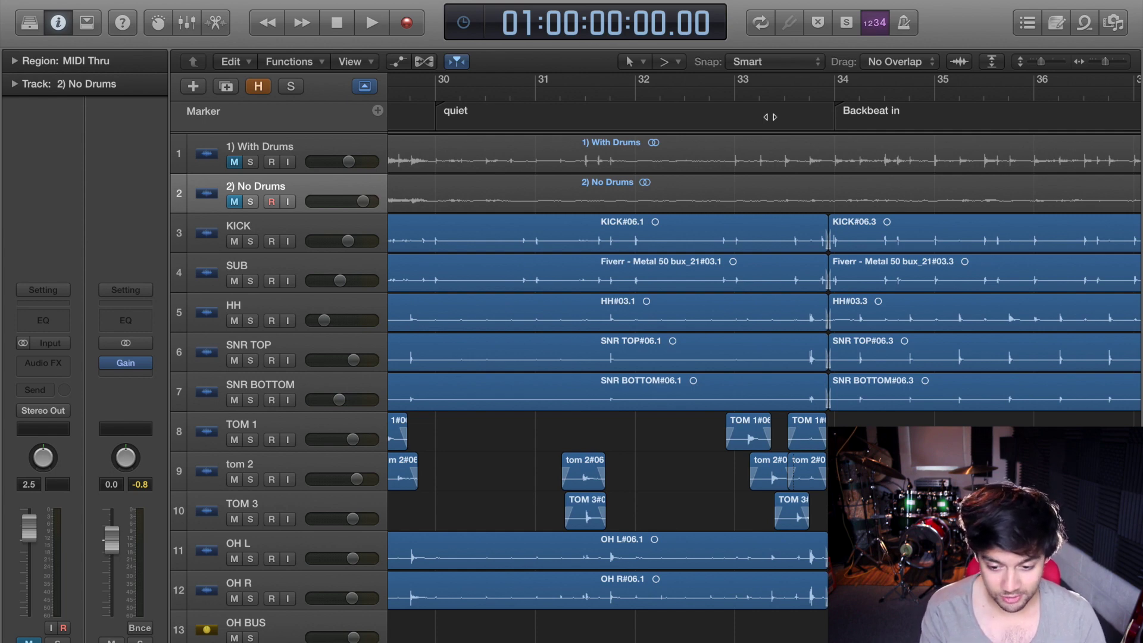
key("Return")
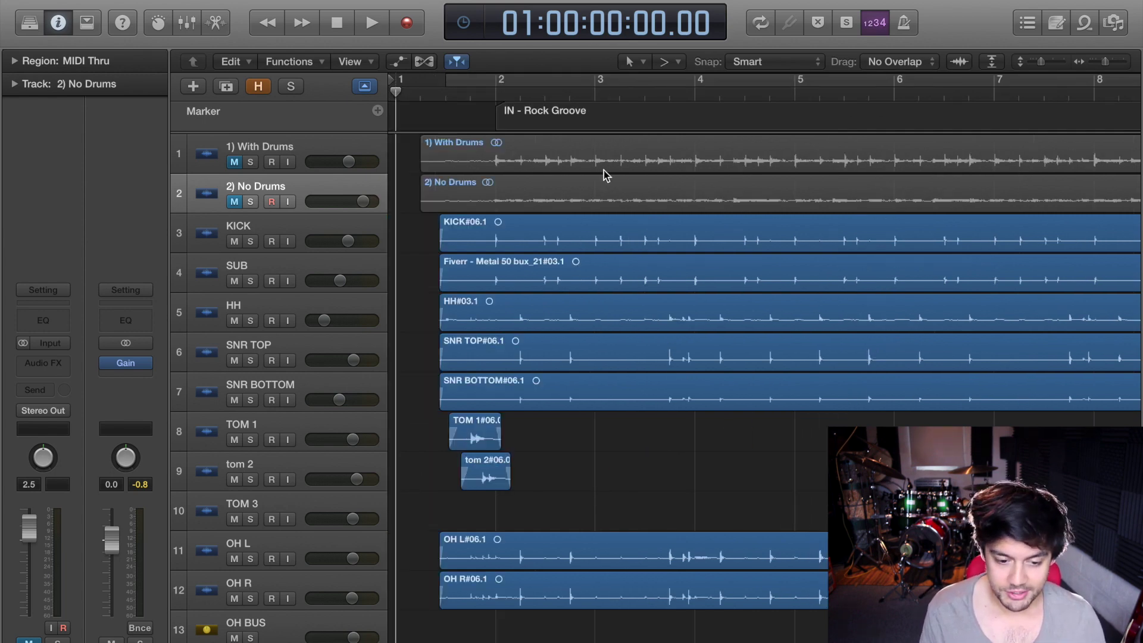
Toggle the global tracks off and on, and check which global track types can be shown
key("g")
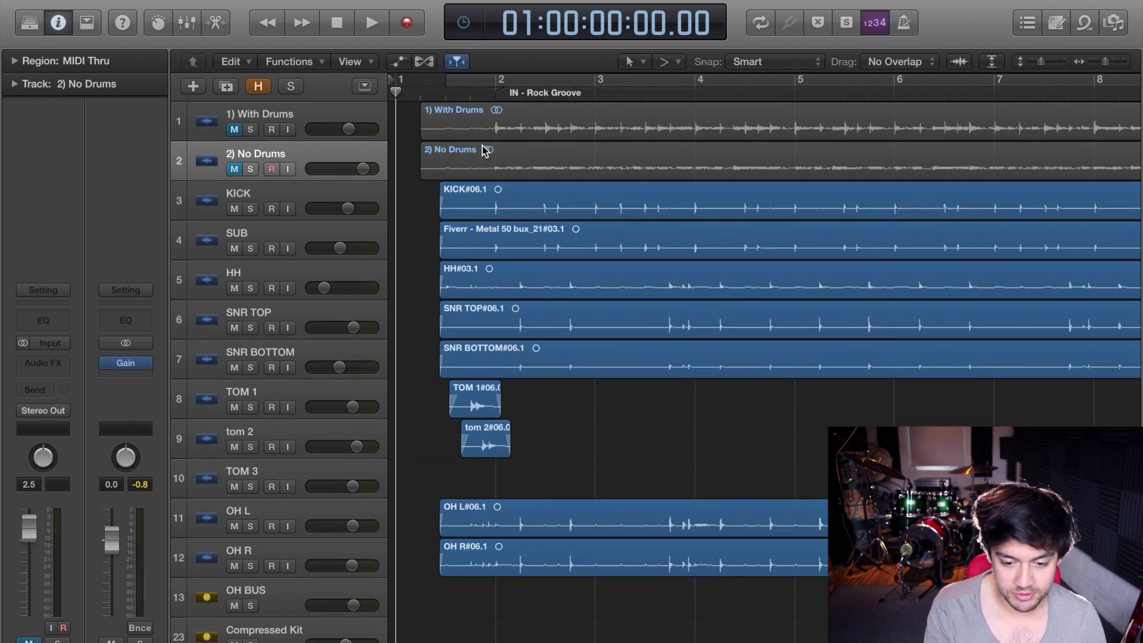
key("g")
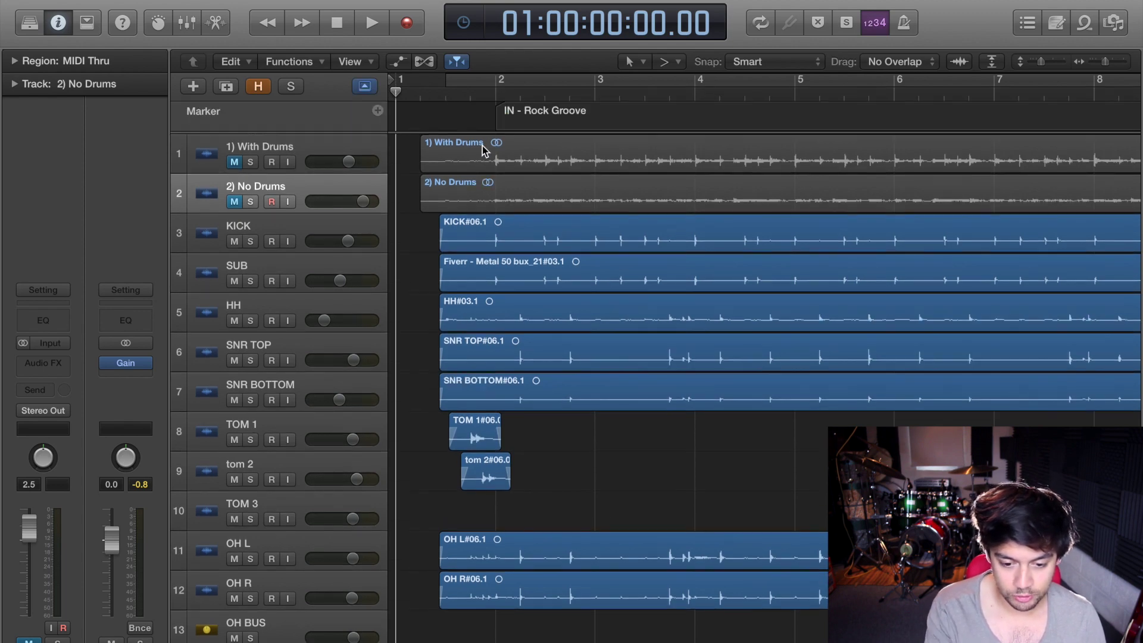
right_click(309, 114)
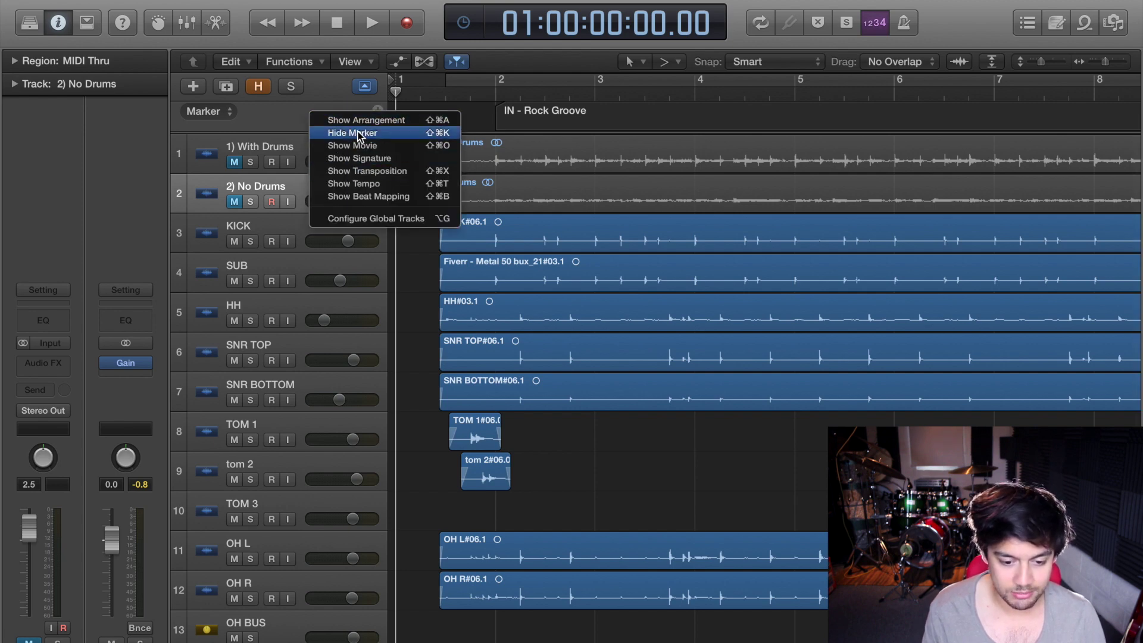
key("Escape")
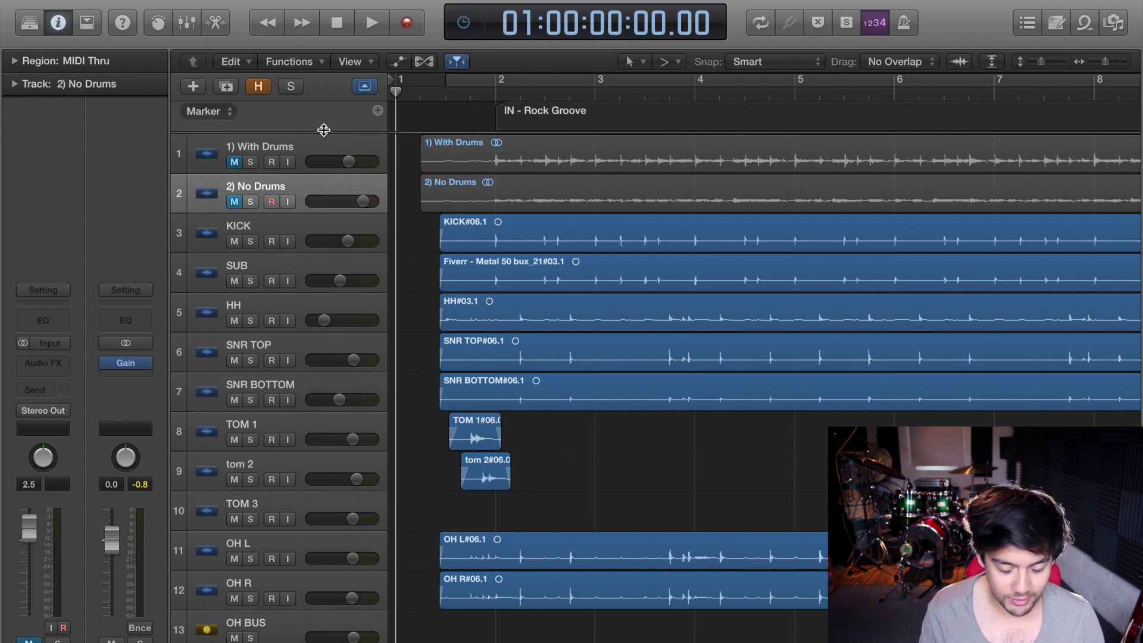
Create a marker where the With Drums and No Drums audio begins, and name it START OF THE SONG
left_click_drag(421, 92, 431, 171)
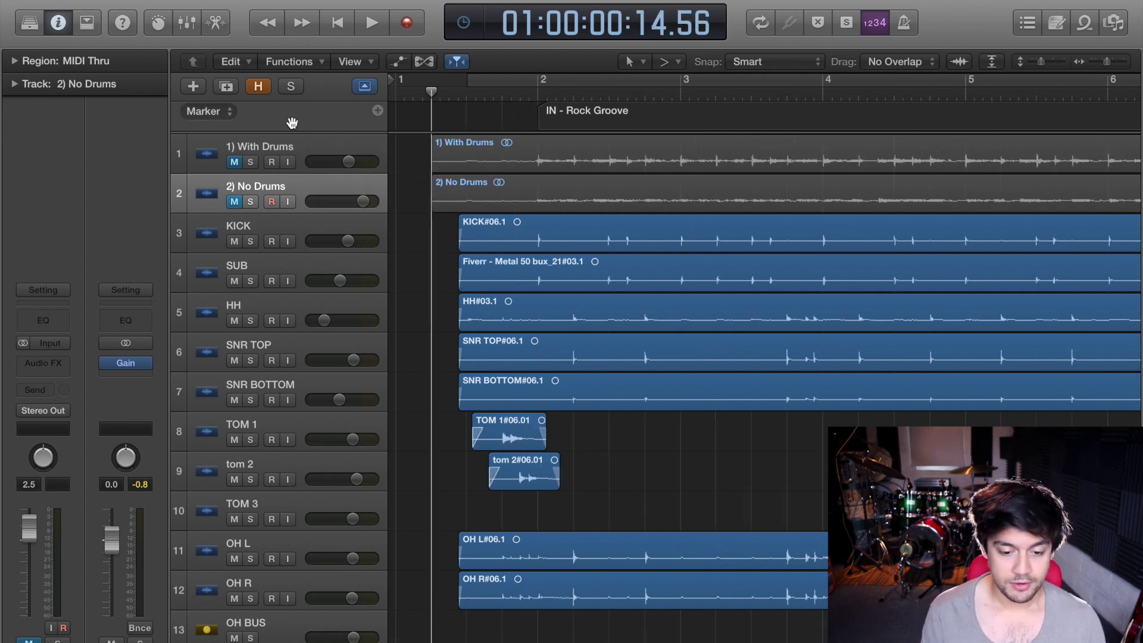
left_click(377, 112)
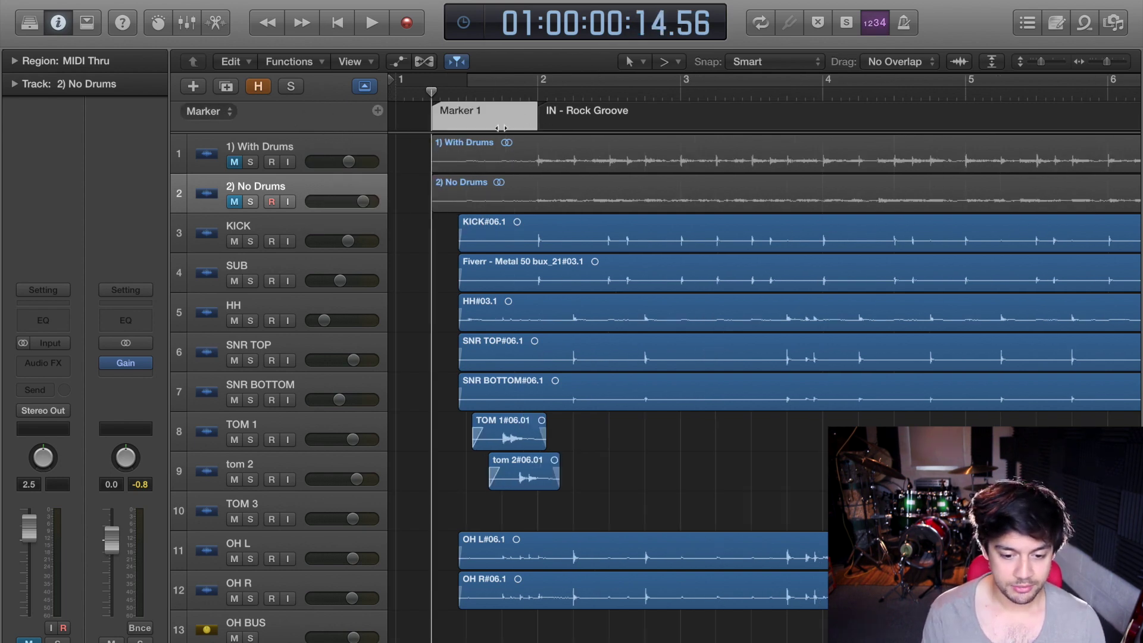
double_click(452, 113)
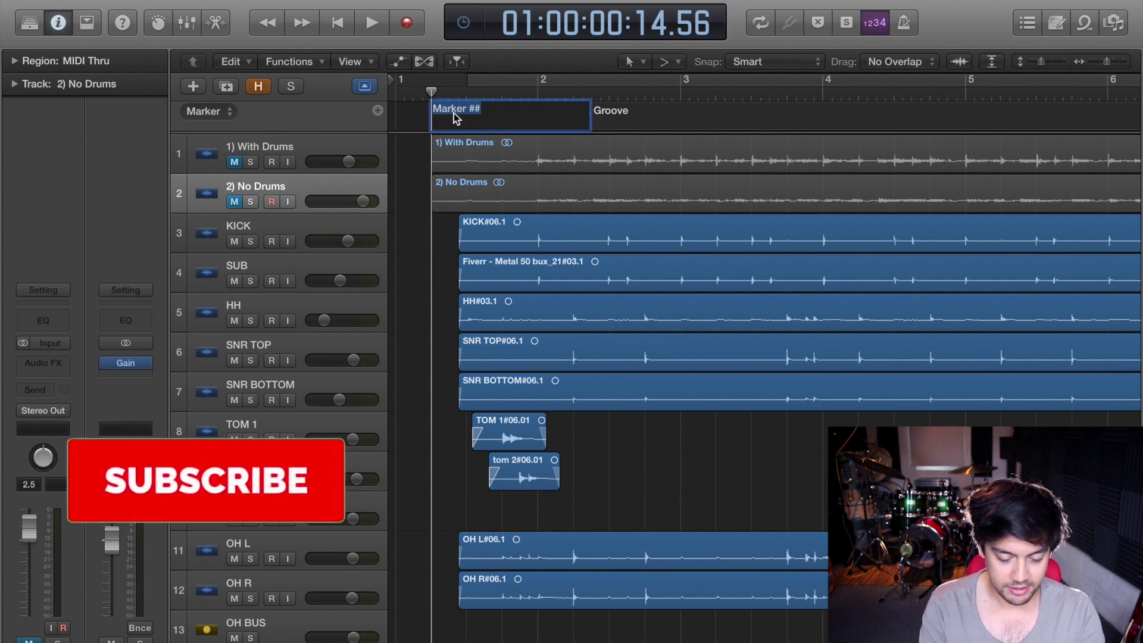
type("START OF THE SONG")
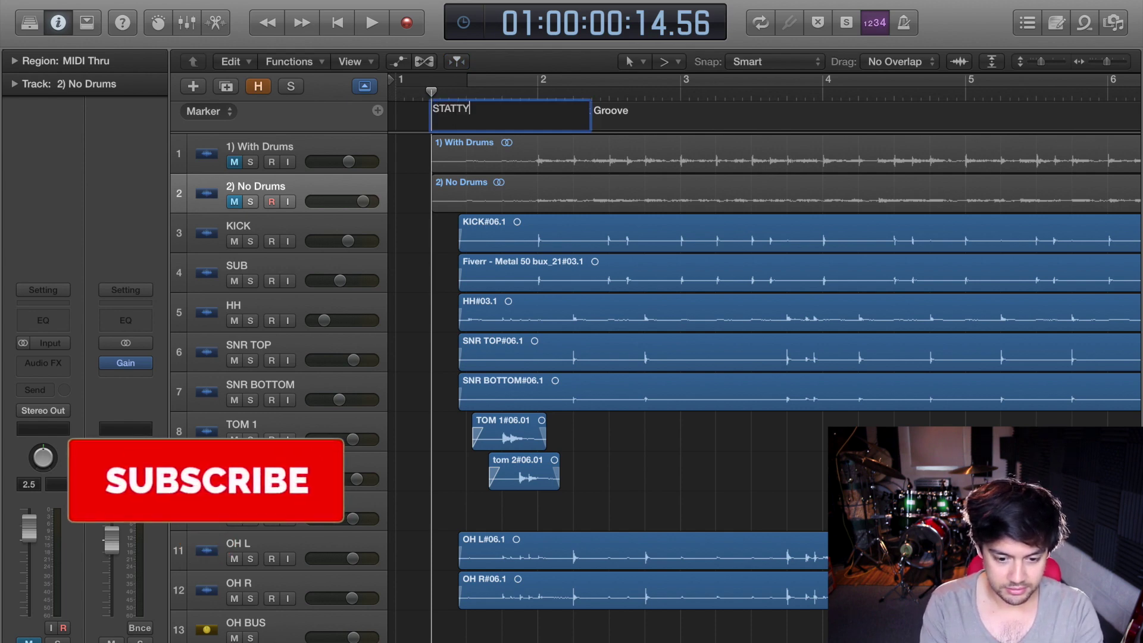
key("Return")
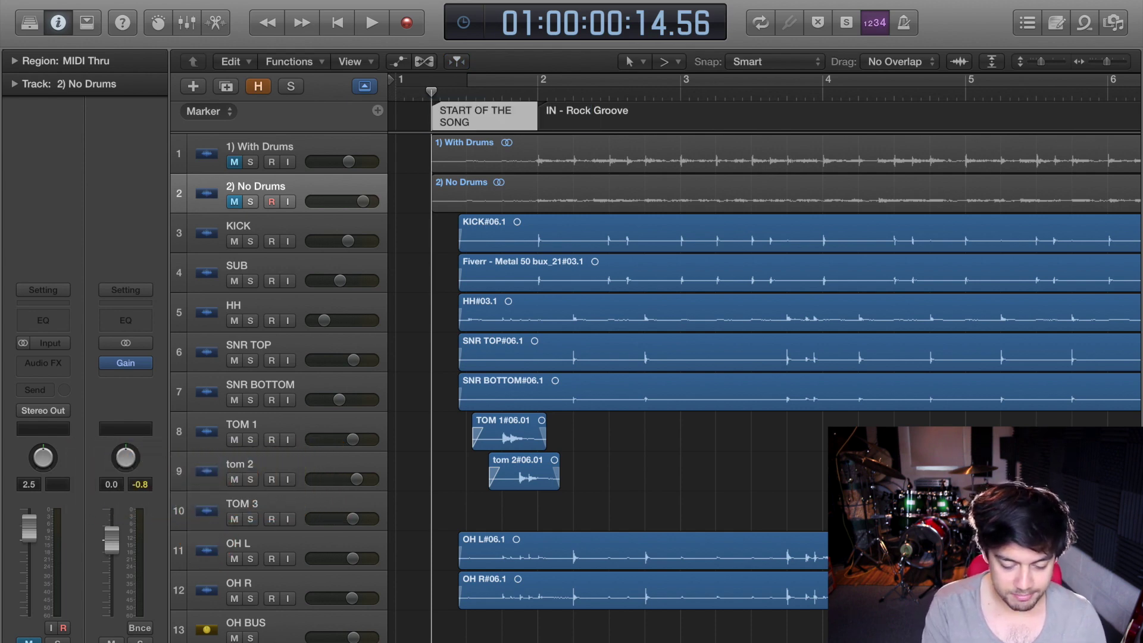
Hide the global tracks and show them again
key("g")
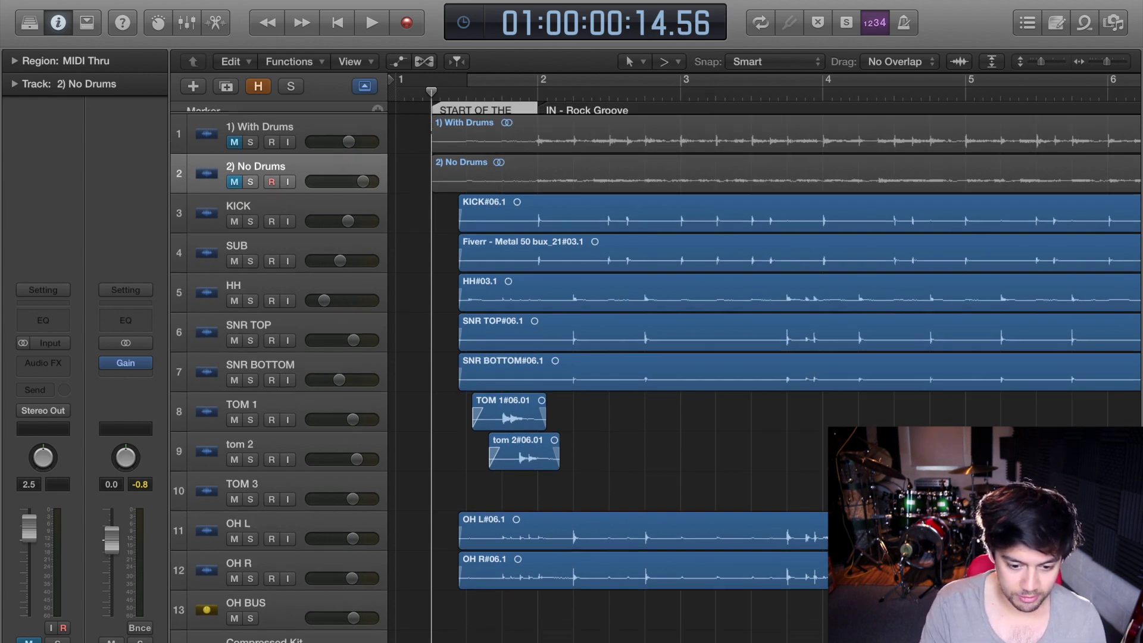
key("g")
scroll(499, 200, "right", 10)
scroll(499, 200, "left", 10)
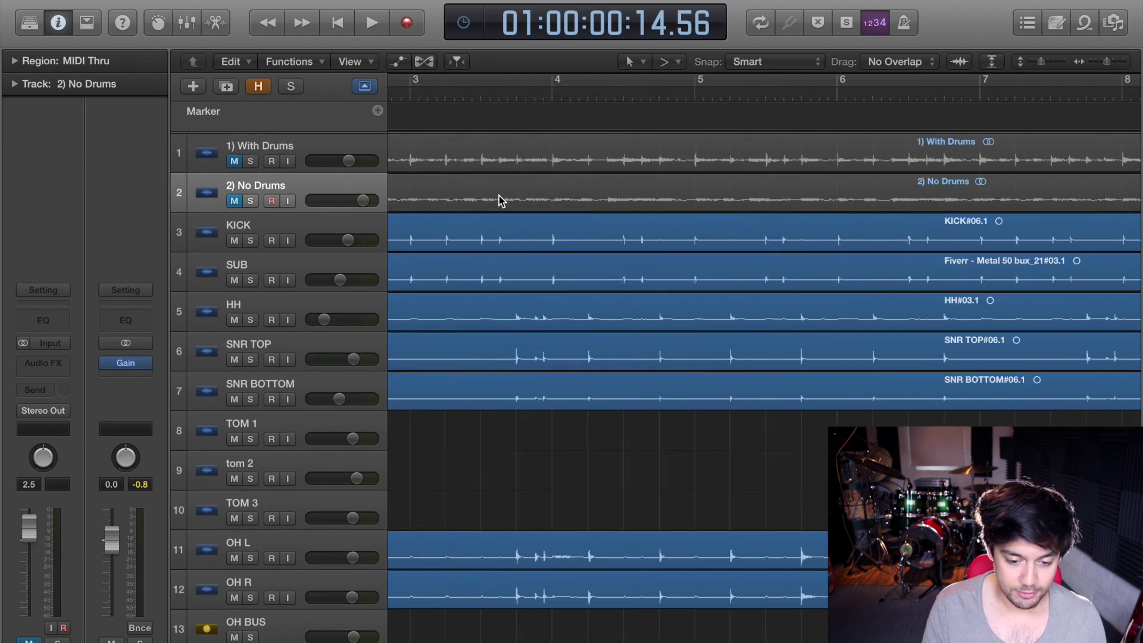
Audition the song's opening and the start of the quiet section at bar 10, and stop playback
key("space")
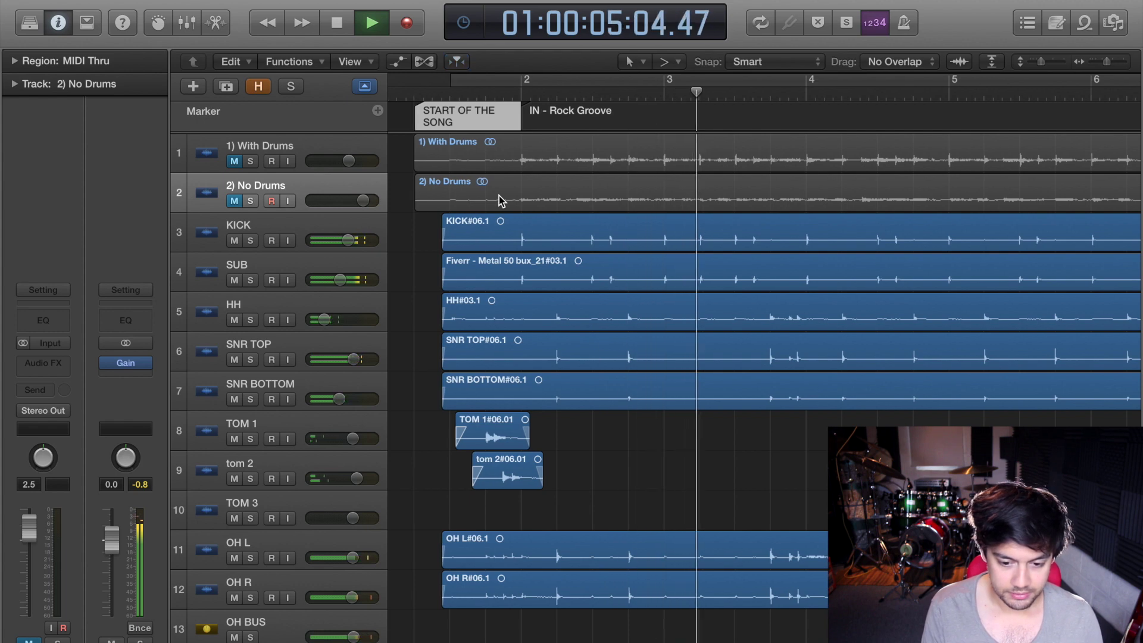
scroll(499, 200, "right", 5)
scroll(499, 200, "right", 10)
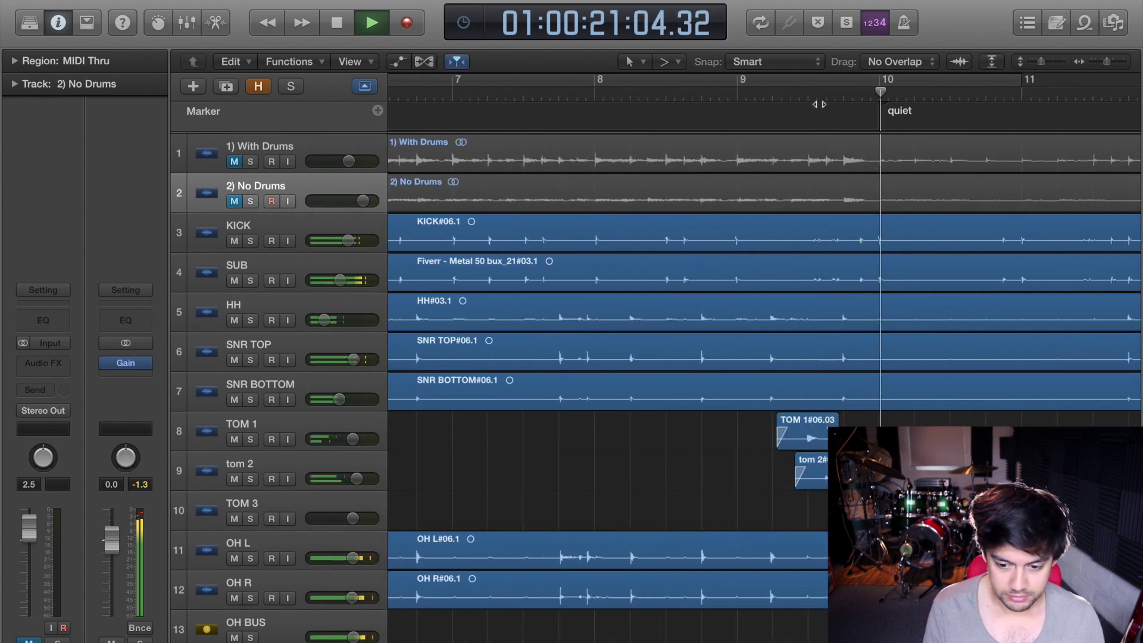
scroll(825, 101, "right", 5)
scroll(820, 104, "right", 3)
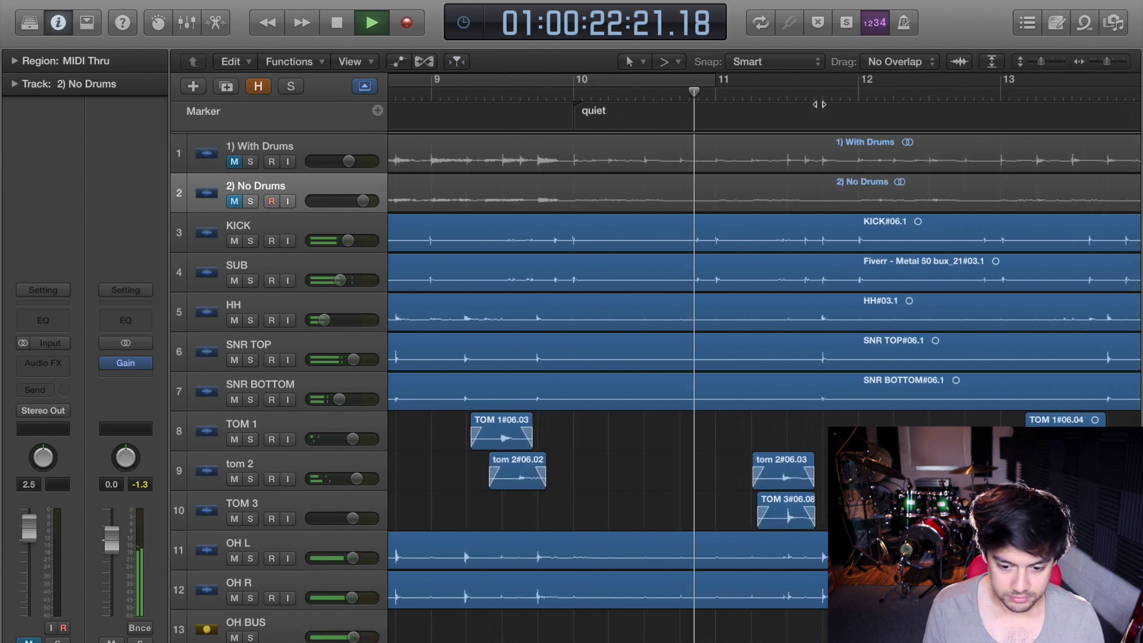
key("space")
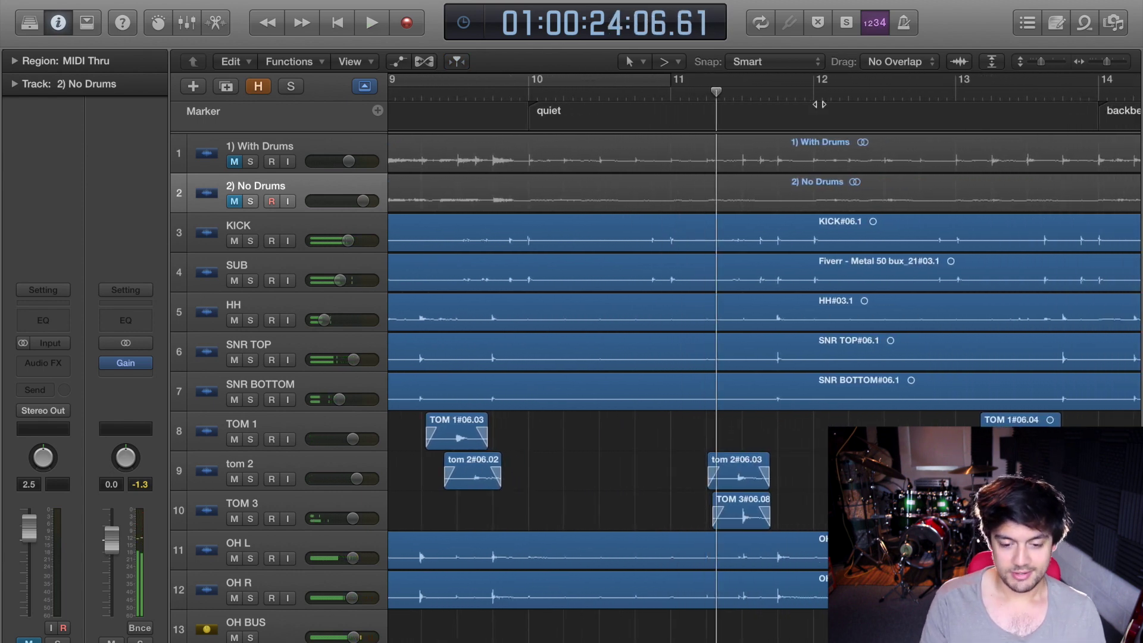
scroll(820, 105, "left", 3)
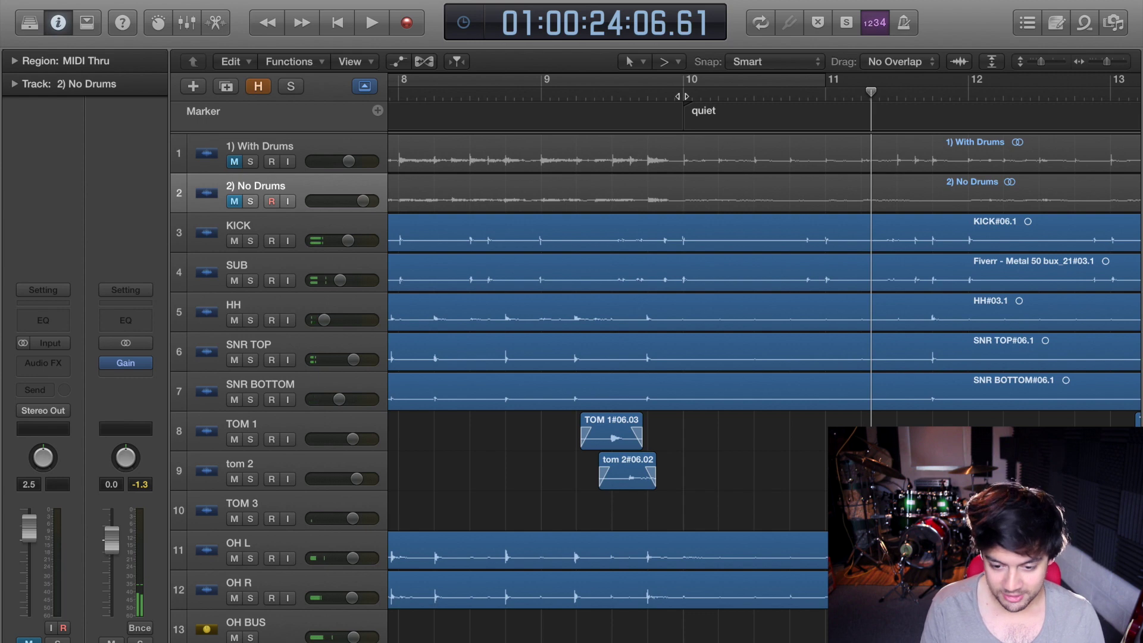
left_click(685, 112)
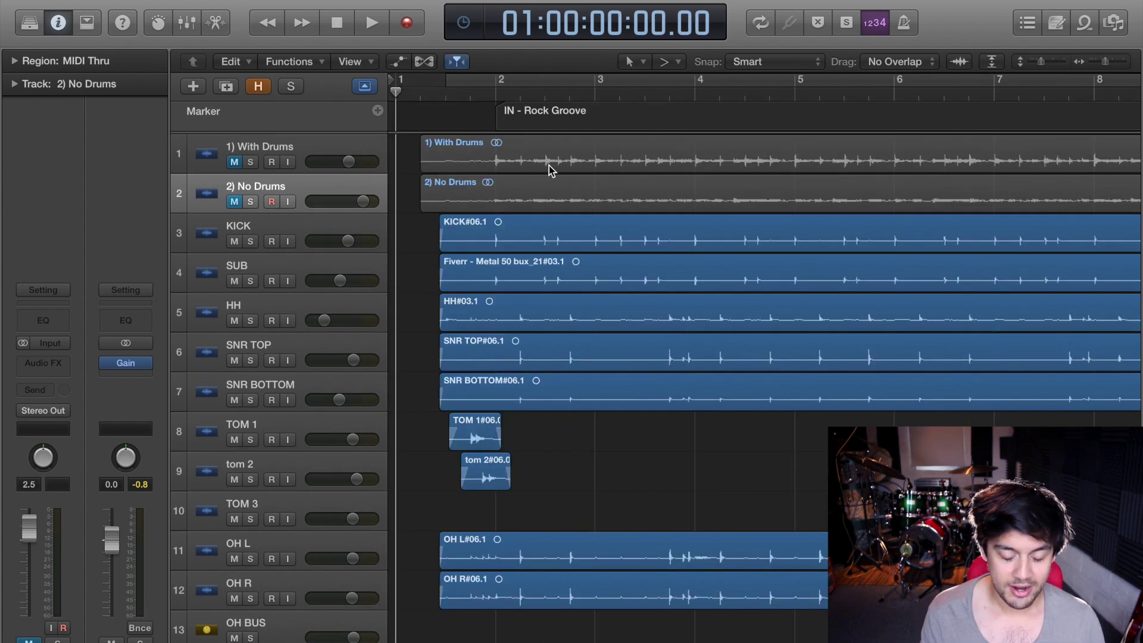
Examine how the markers divide the song, from IN - Rock Groove through STOP and back in - rock groove
scroll(549, 166, "right", 10)
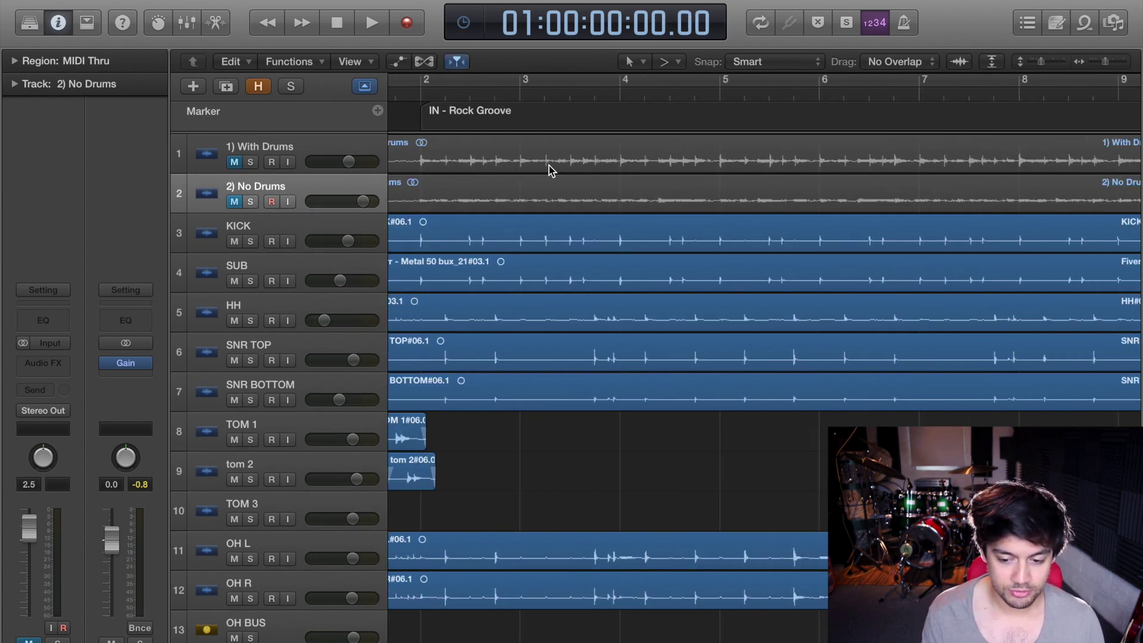
scroll(715, 133, "right", 8)
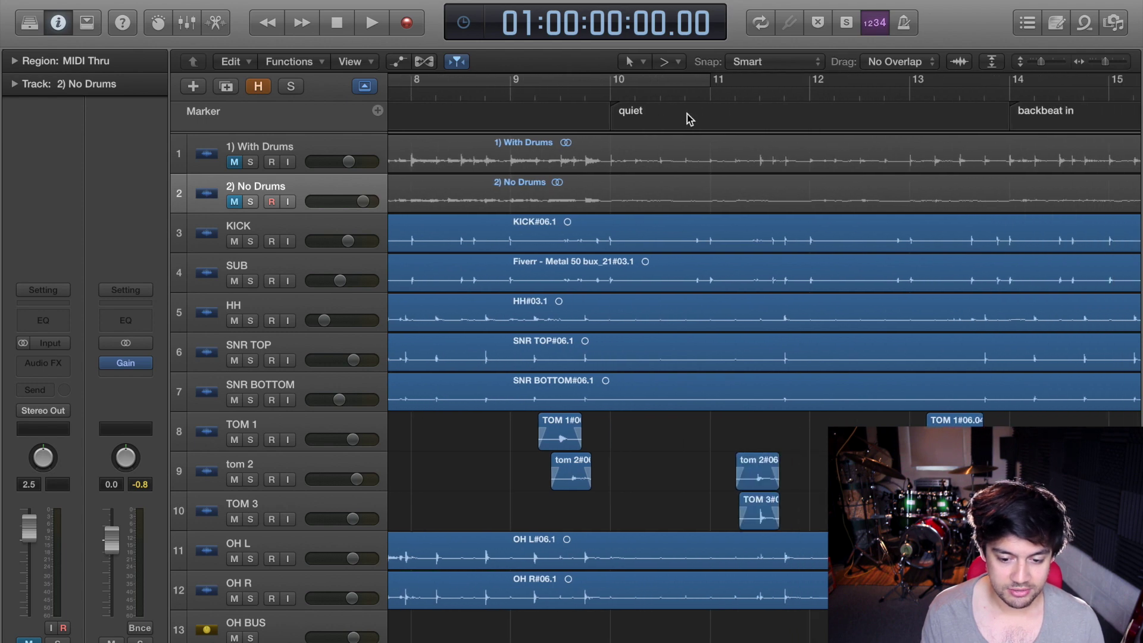
scroll(605, 141, "right", 14)
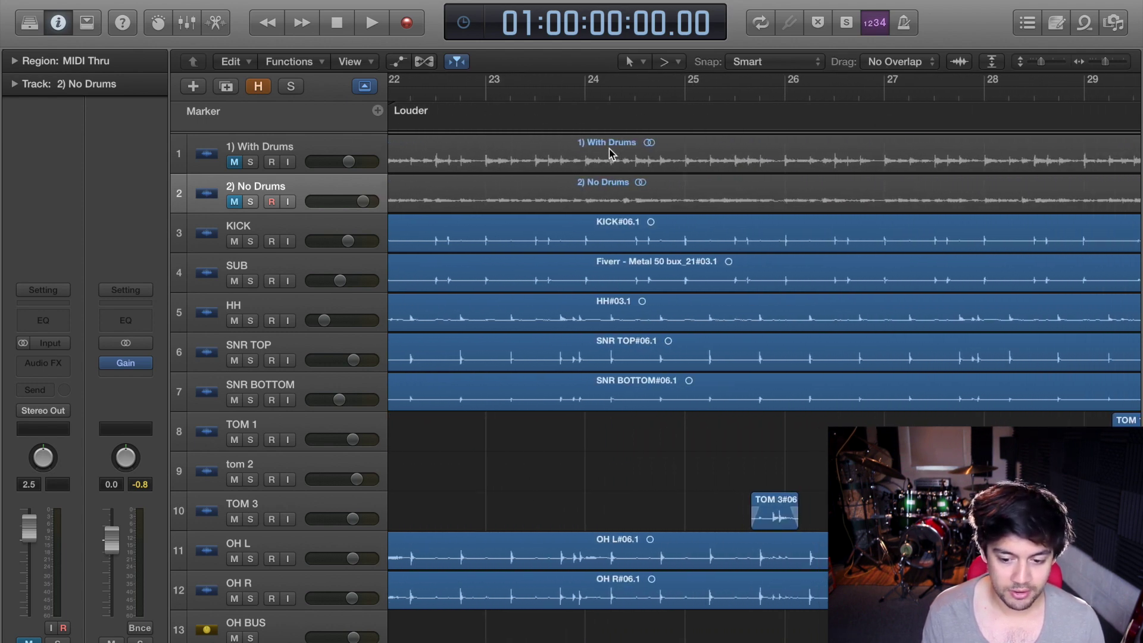
scroll(610, 149, "right", 12)
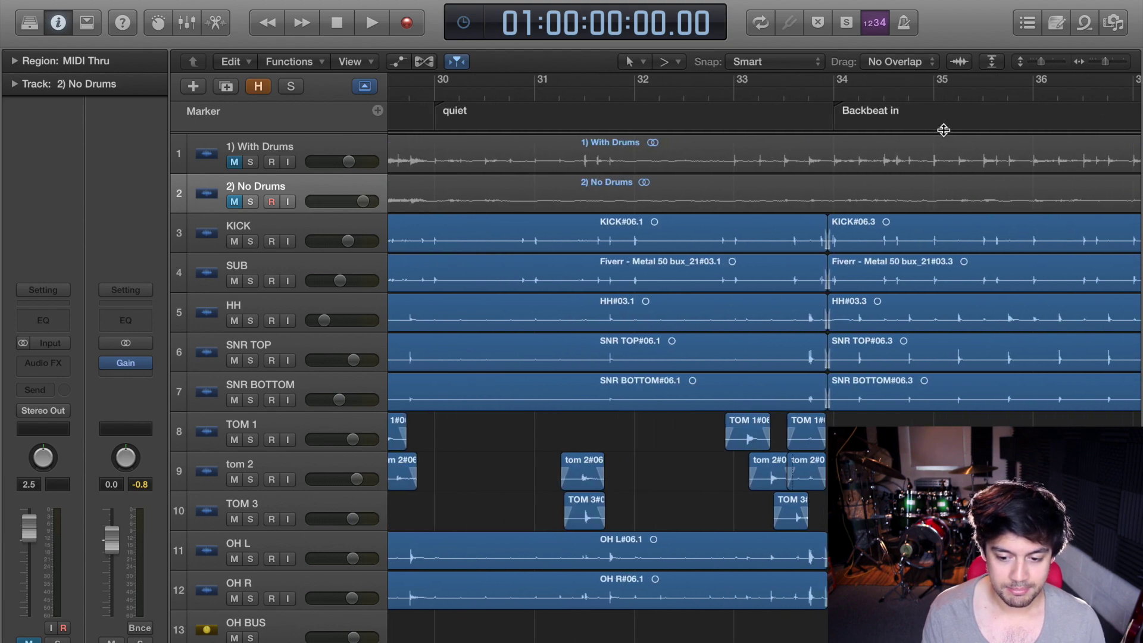
scroll(944, 130, "right", 15)
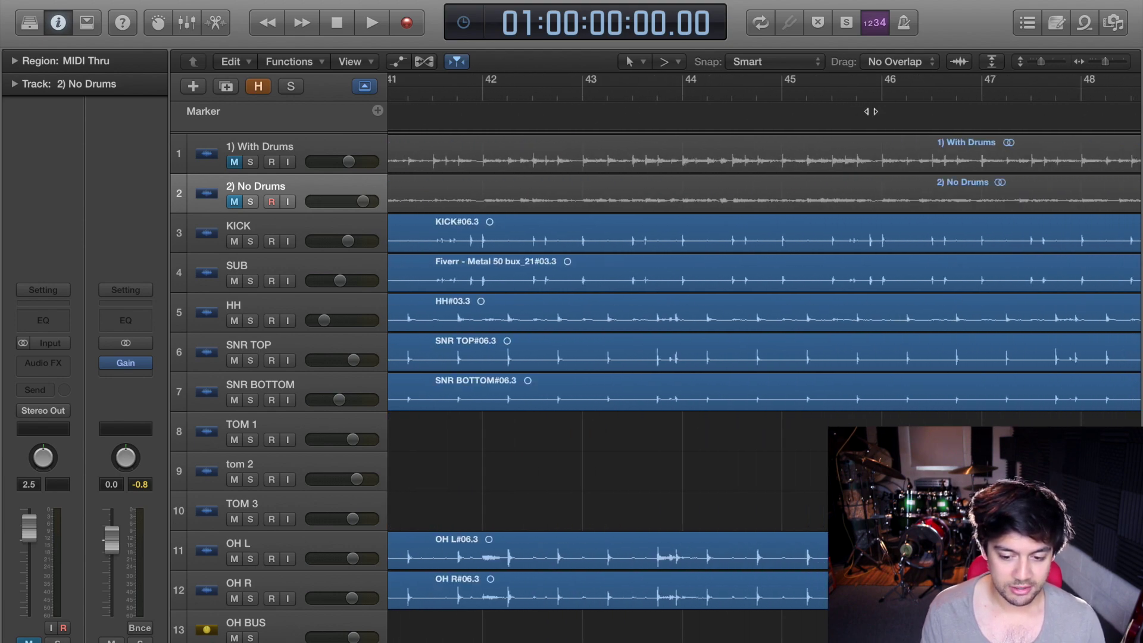
scroll(611, 331, "right", 8)
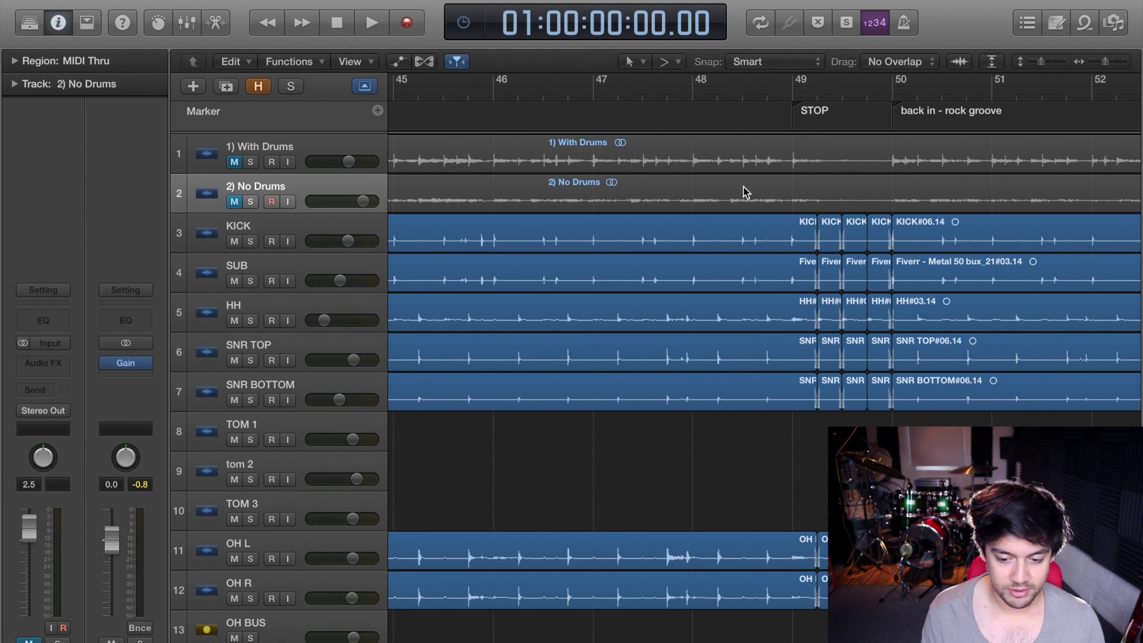
scroll(828, 405, "left", 5)
scroll(825, 409, "right", 1)
scroll(824, 409, "left", 20)
scroll(825, 409, "down", 5)
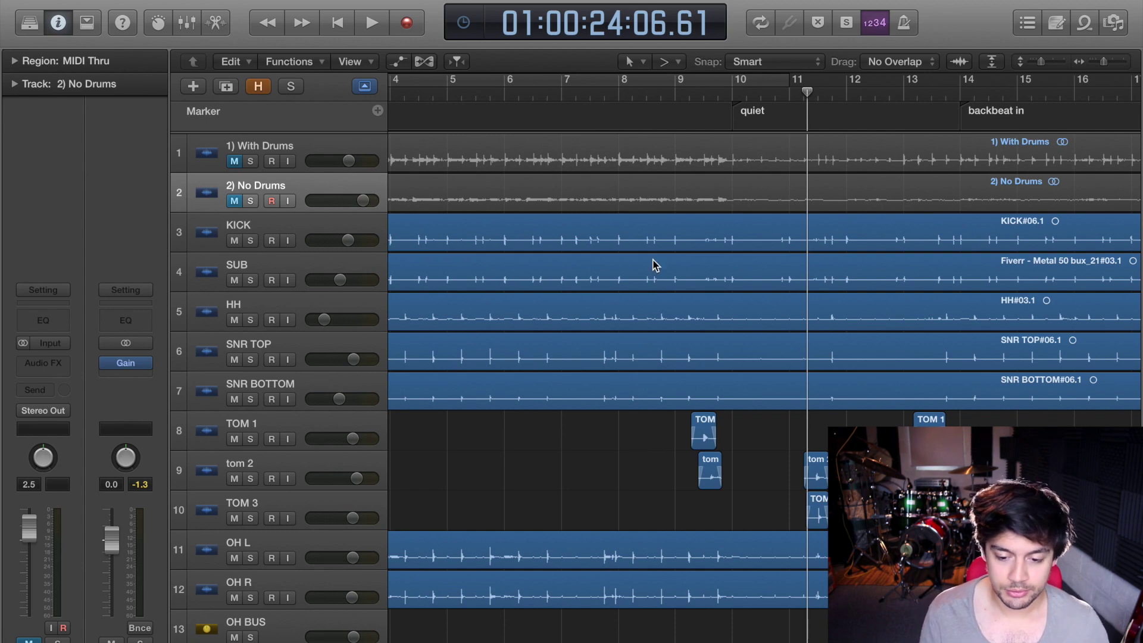
Select the quiet marker at bar 10, and check the markers further along up to the china section
double_click(756, 116)
left_click(646, 113)
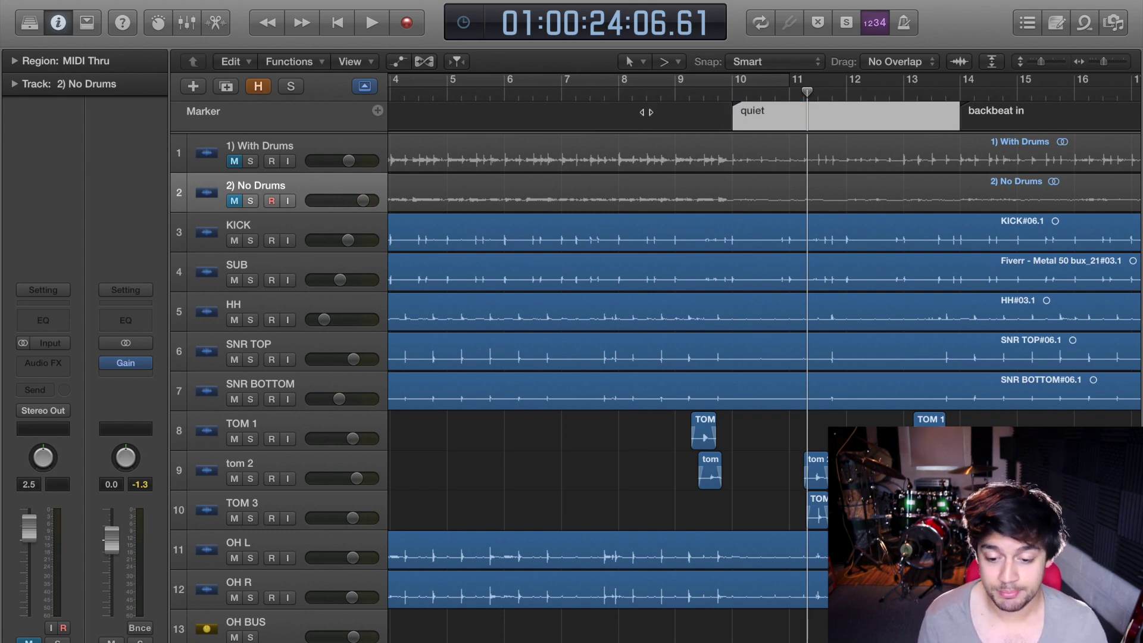
scroll(861, 165, "right", 20)
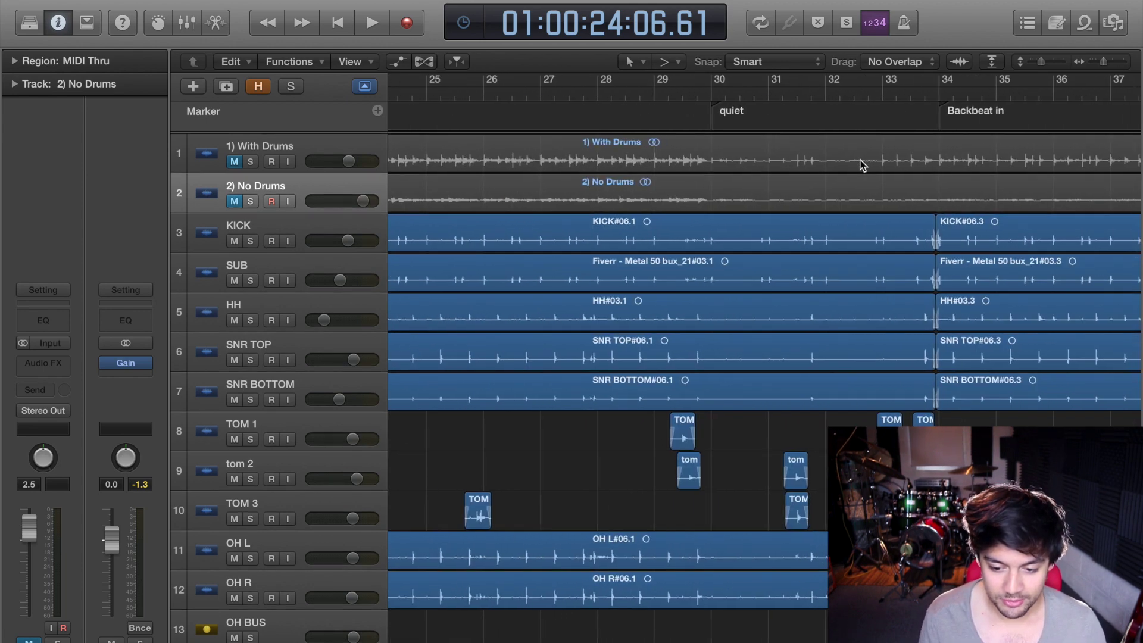
scroll(862, 165, "right", 15)
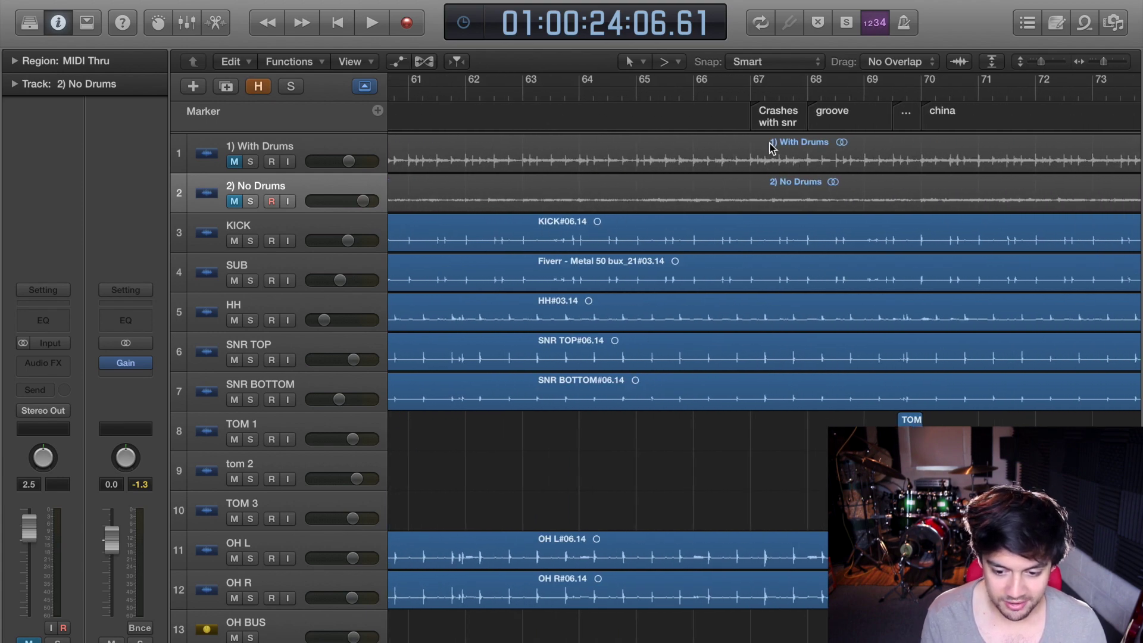
Audition the china section from its marker at bar 70, and stop playback around bar 74
scroll(770, 149, "up", 1)
scroll(773, 116, "up", 3)
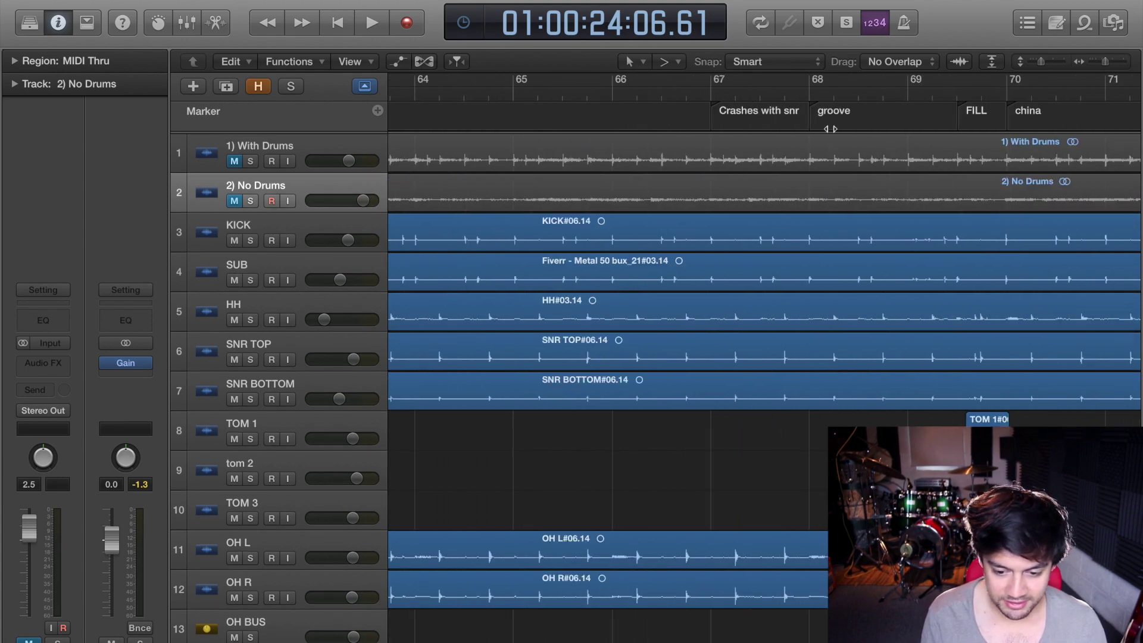
scroll(690, 153, "right", 5)
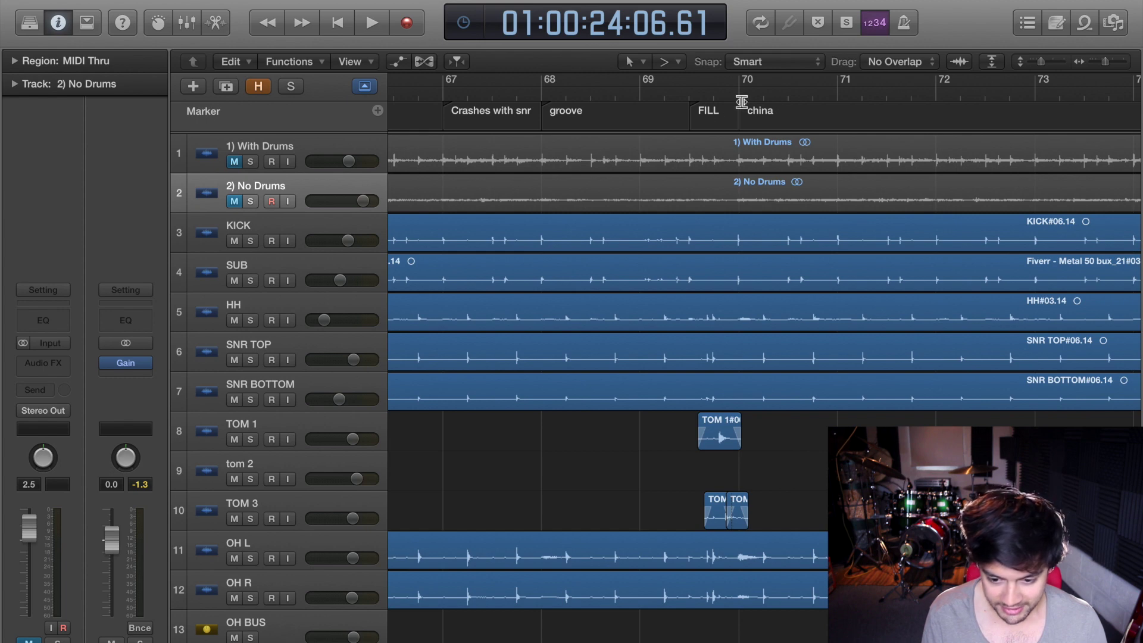
left_click(739, 93)
key("space")
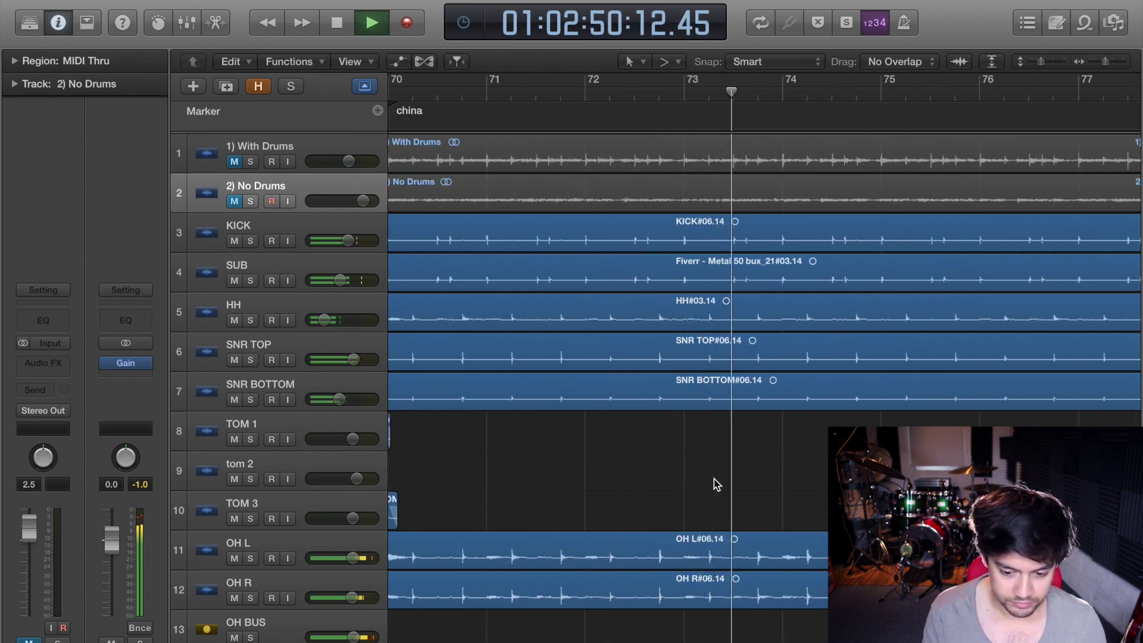
key("space")
Examine the stretch of the song between the china marker at bar 70 and the no china marker at bar 78
scroll(714, 479, "left", 2)
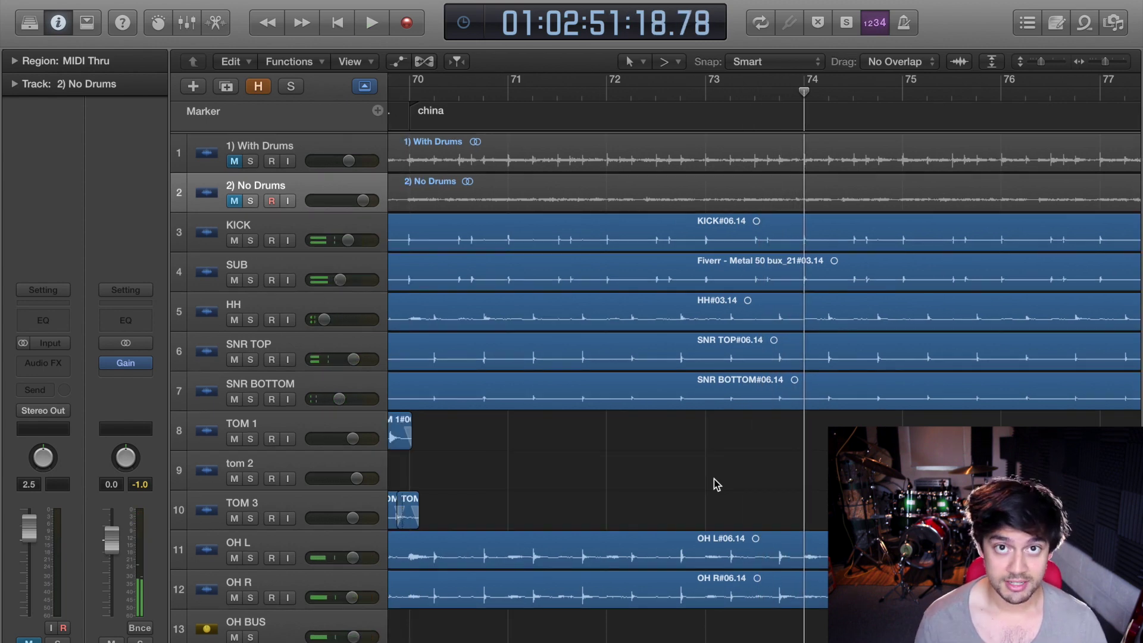
key("super+Left")
scroll(714, 479, "right", 5)
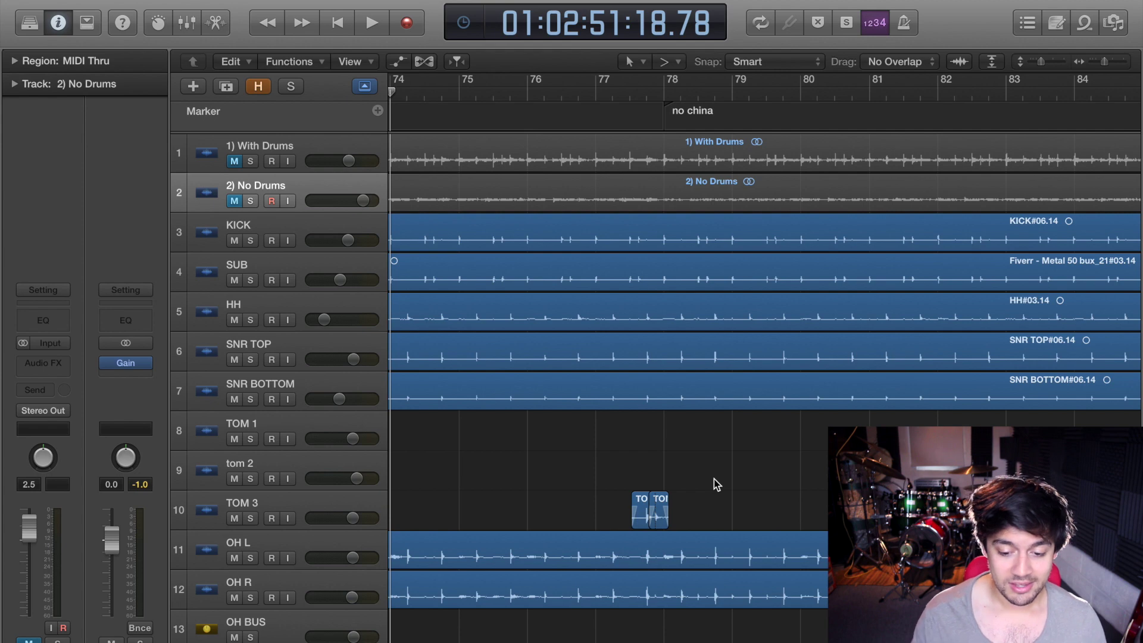
scroll(714, 479, "left", 8)
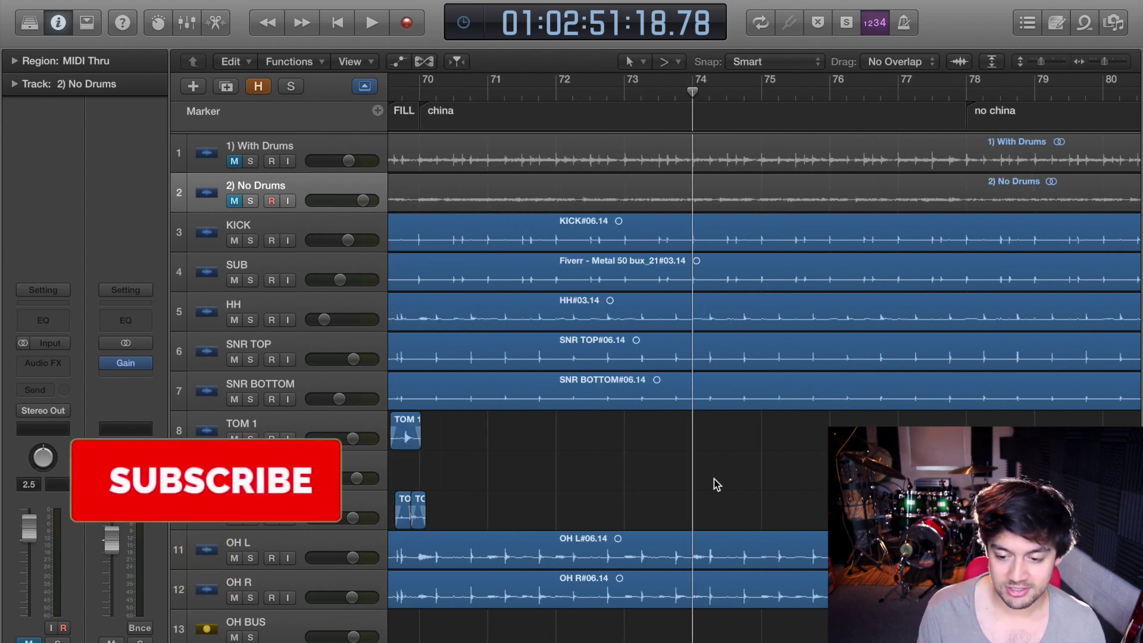
scroll(713, 484, "right", 8)
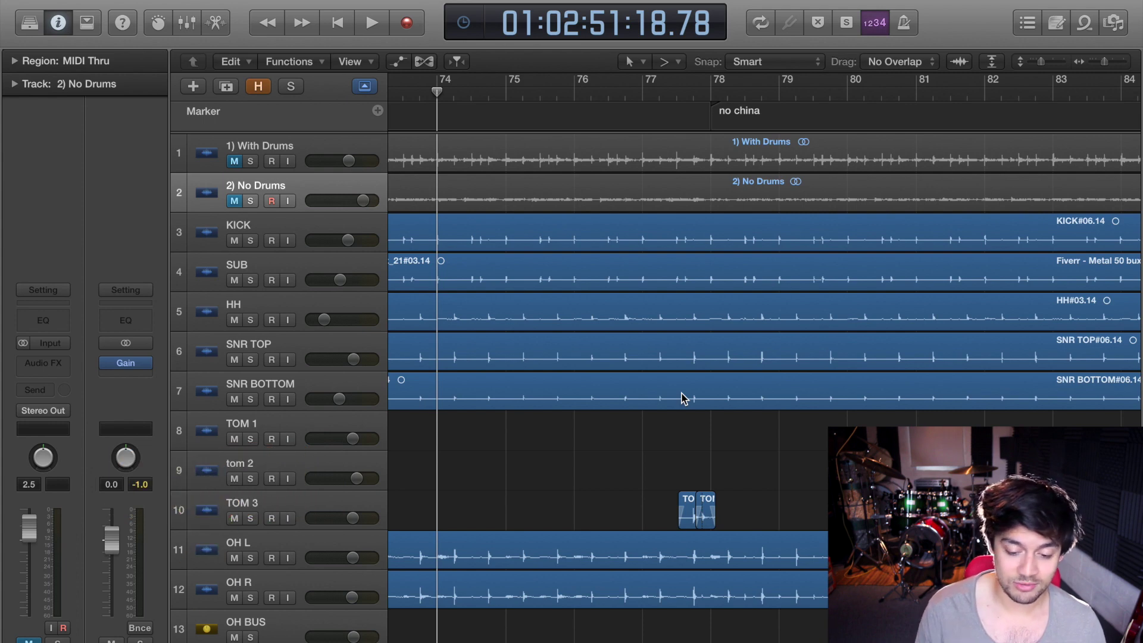
scroll(683, 398, "left", 4)
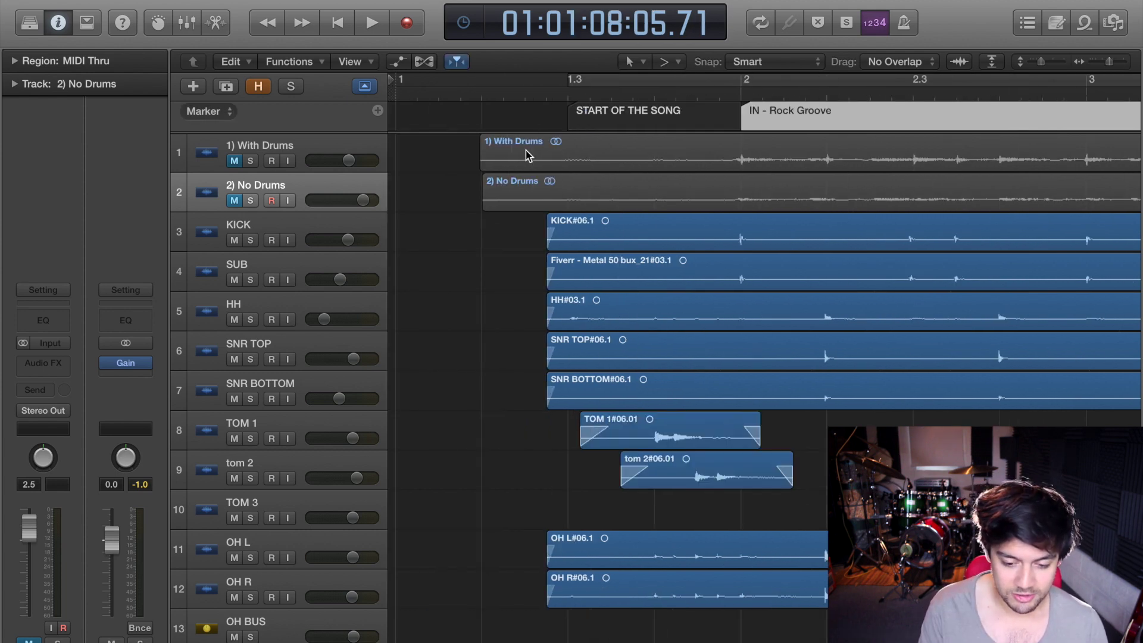
scroll(527, 155, "right", 3)
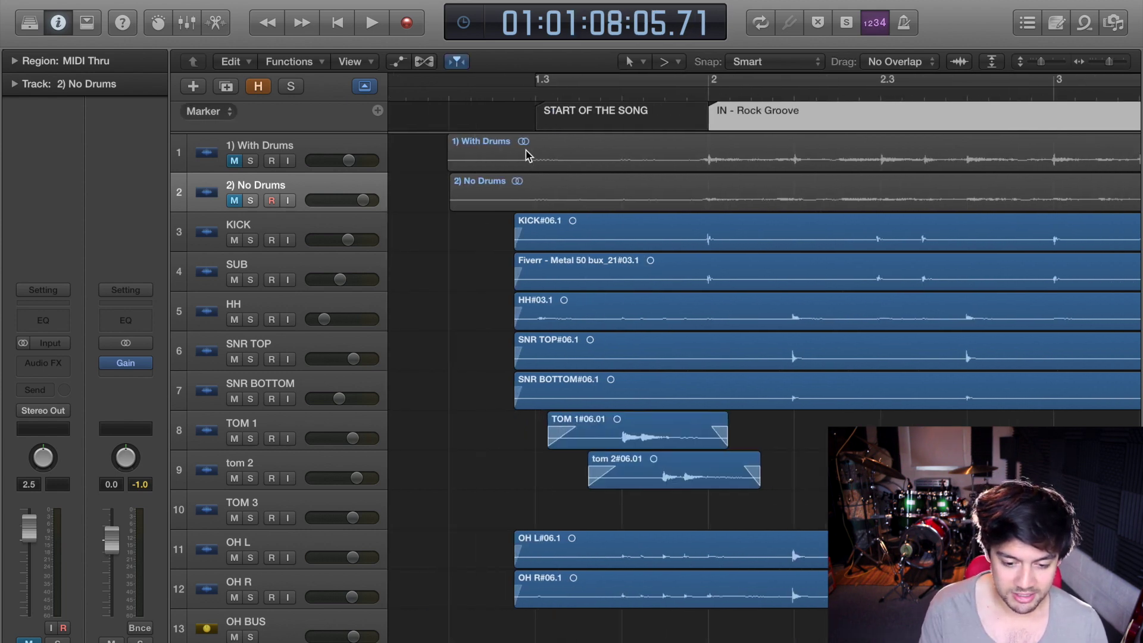
Check the markers at the beginning of the song, from START OF THE SONG and IN - Rock Groove to backbeat in
scroll(535, 125, "down", 5)
scroll(534, 124, "down", 3)
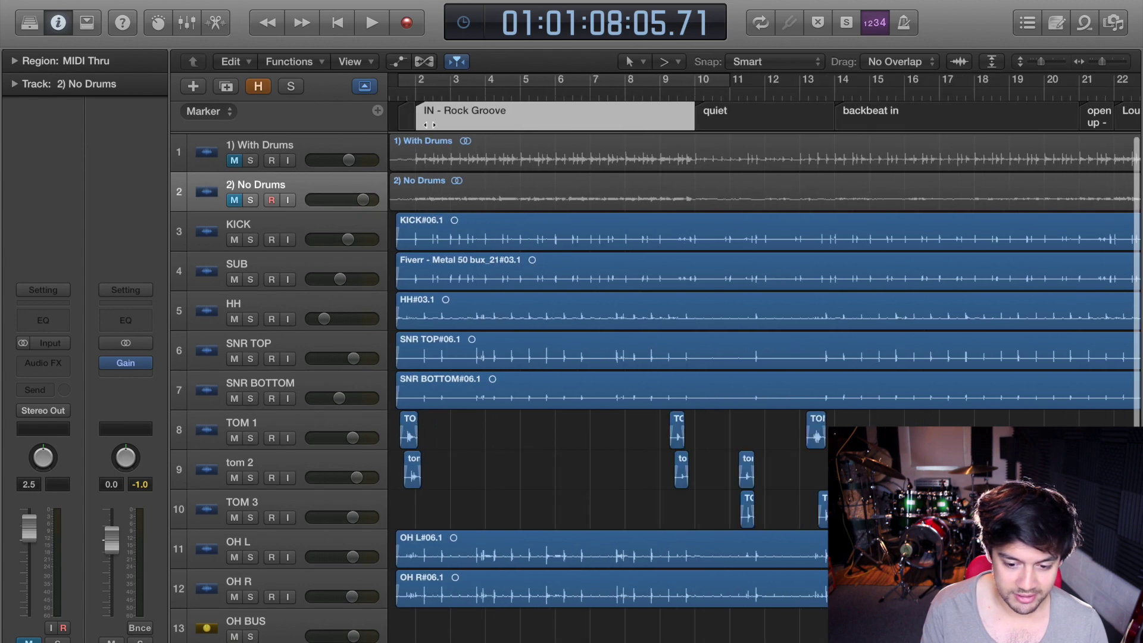
scroll(462, 84, "up", 6)
scroll(463, 132, "up", 2)
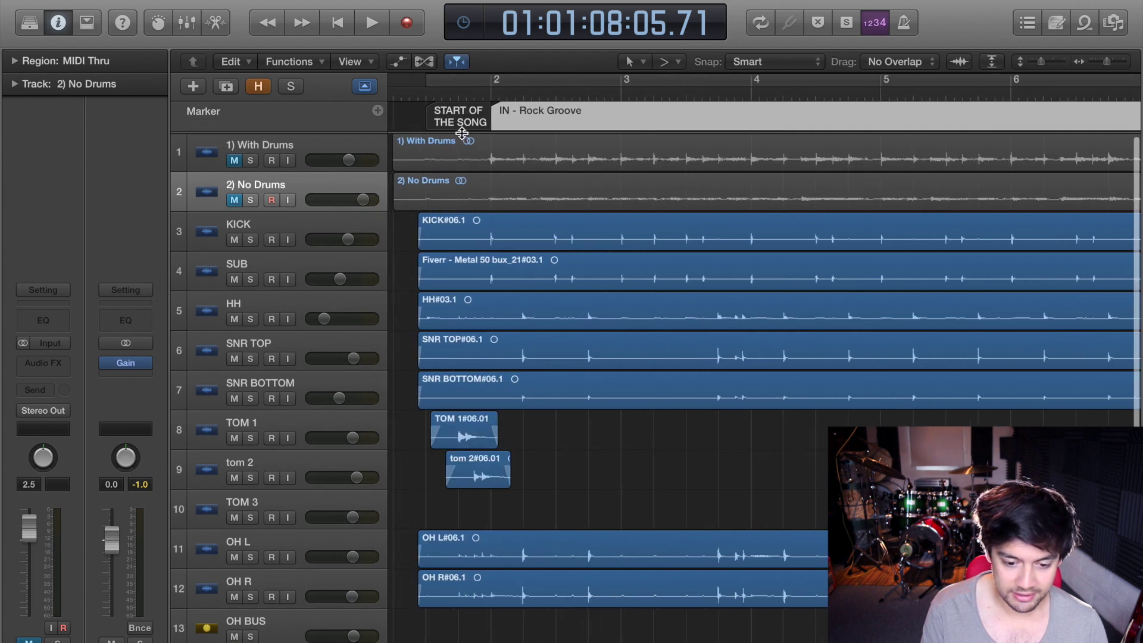